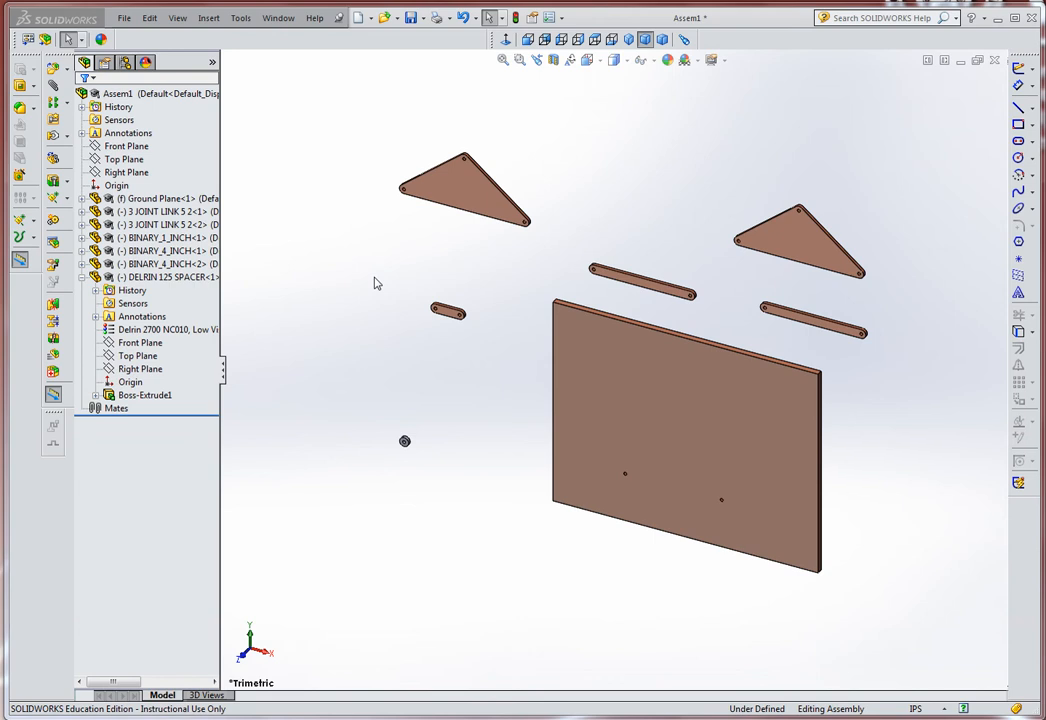
Edit the DELRIN 125 SPACER's material and copy the Plastics category from SOLIDWORKS Materials into the NB MATERIALS library
left_click(107, 319)
left_click(112, 330)
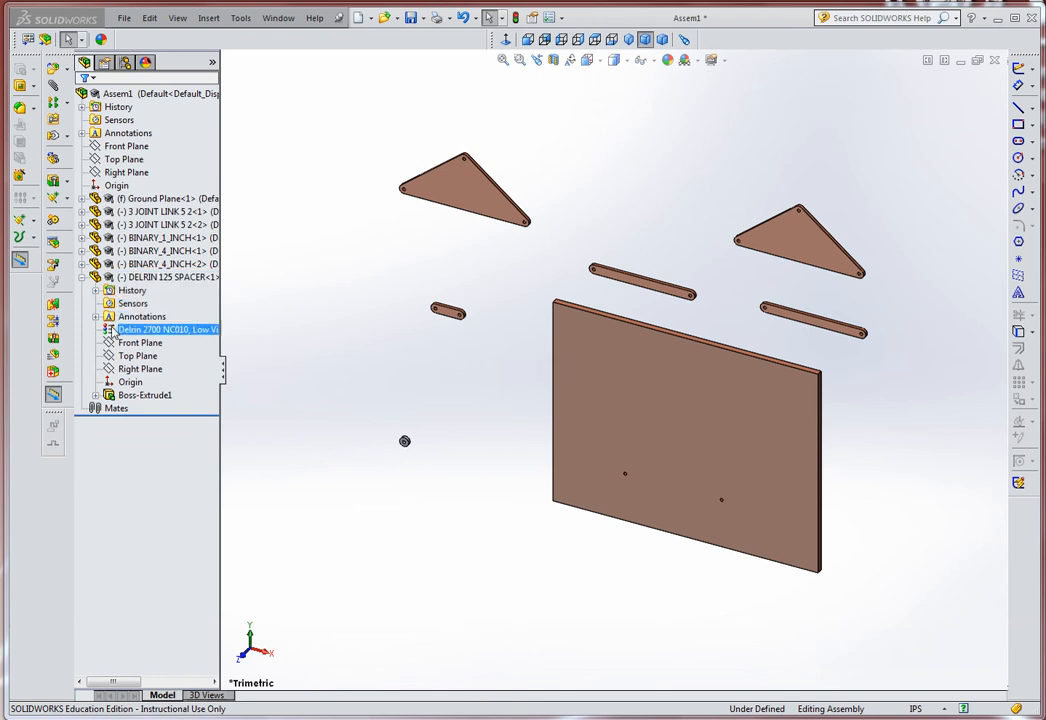
right_click(107, 336)
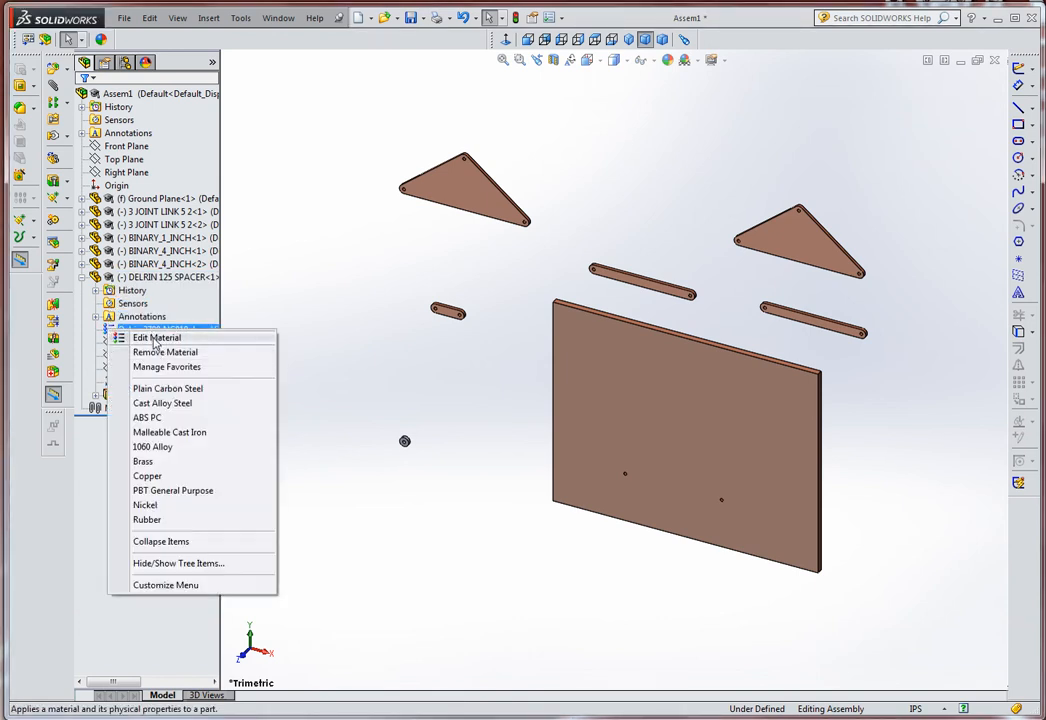
left_click(150, 340)
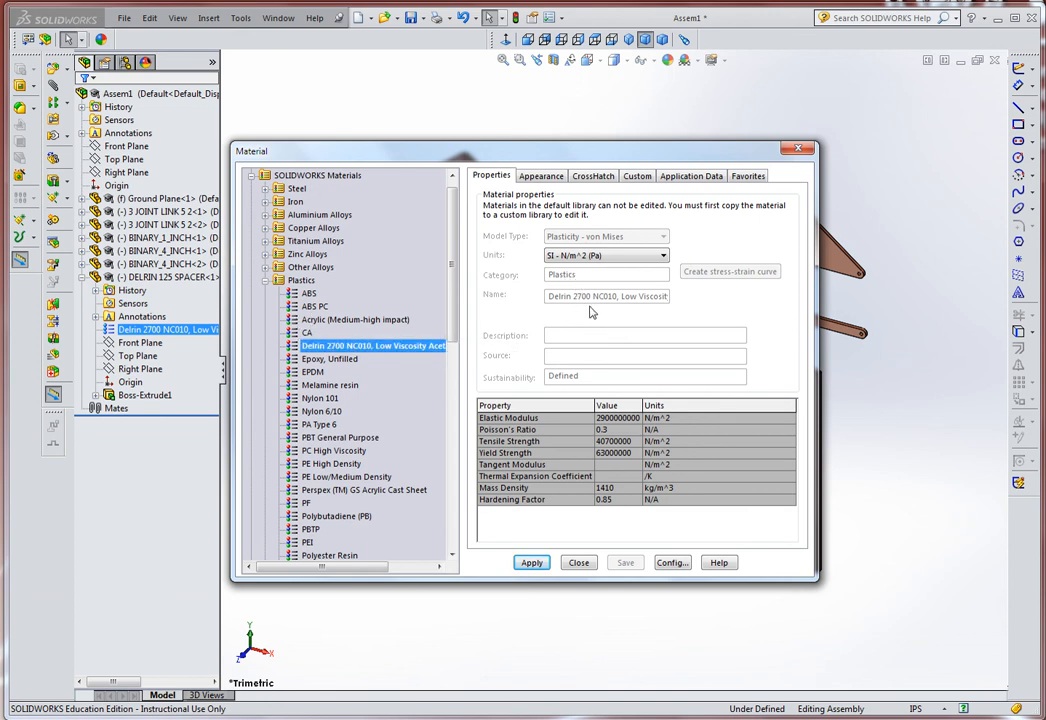
right_click(281, 284)
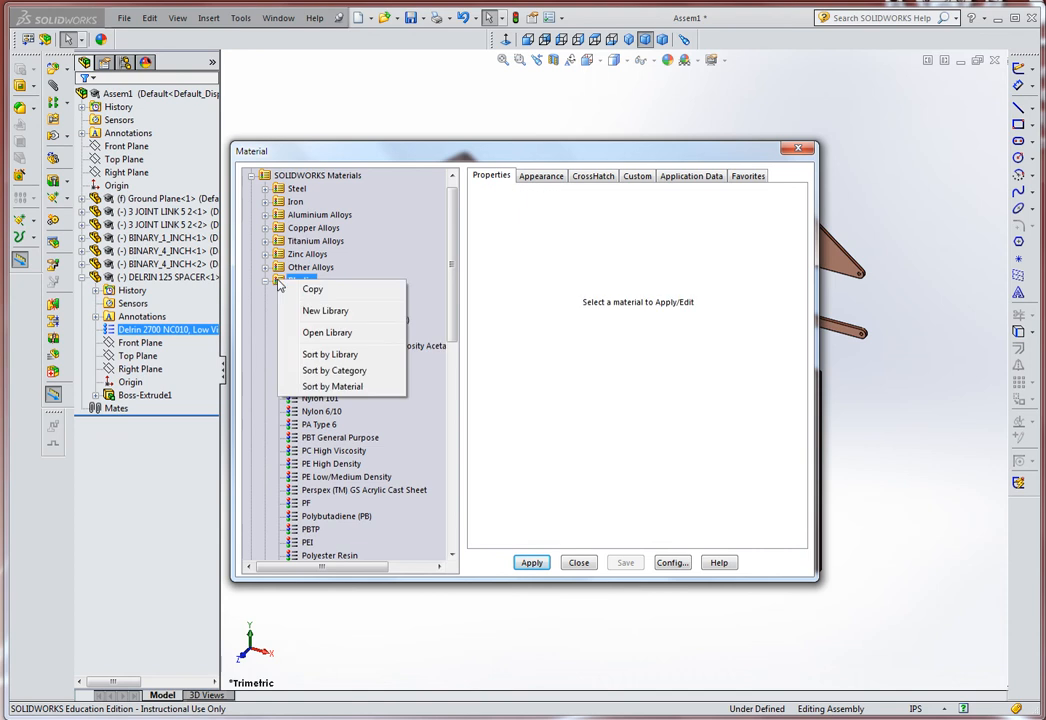
left_click(310, 290)
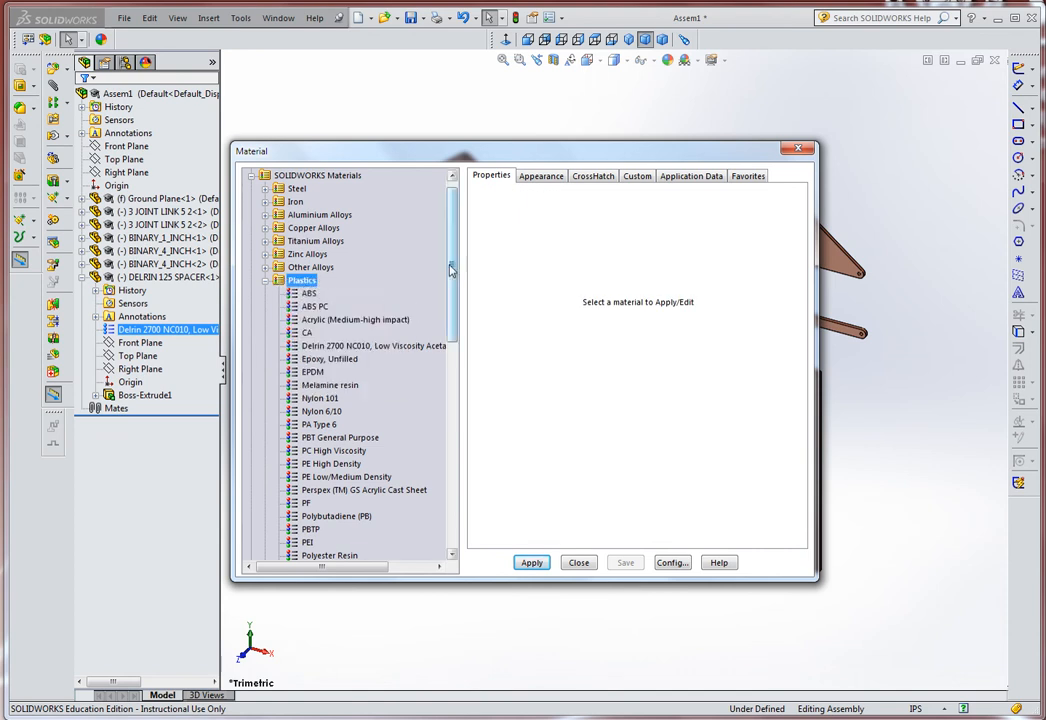
scroll(434, 472, "down", 10)
right_click(298, 544)
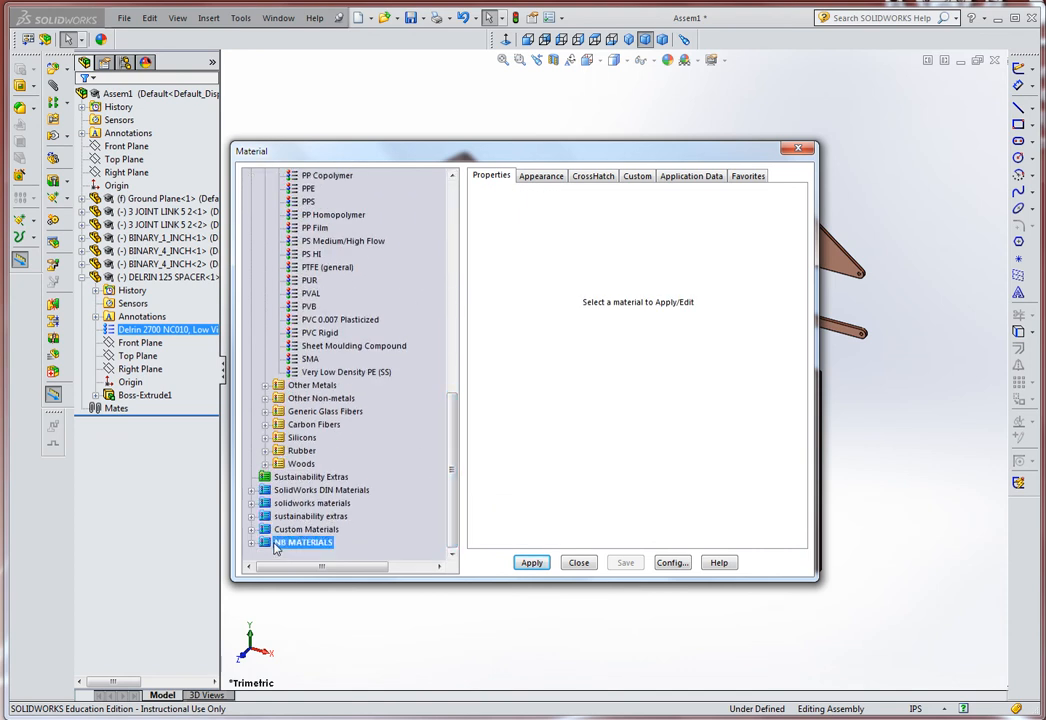
left_click(308, 573)
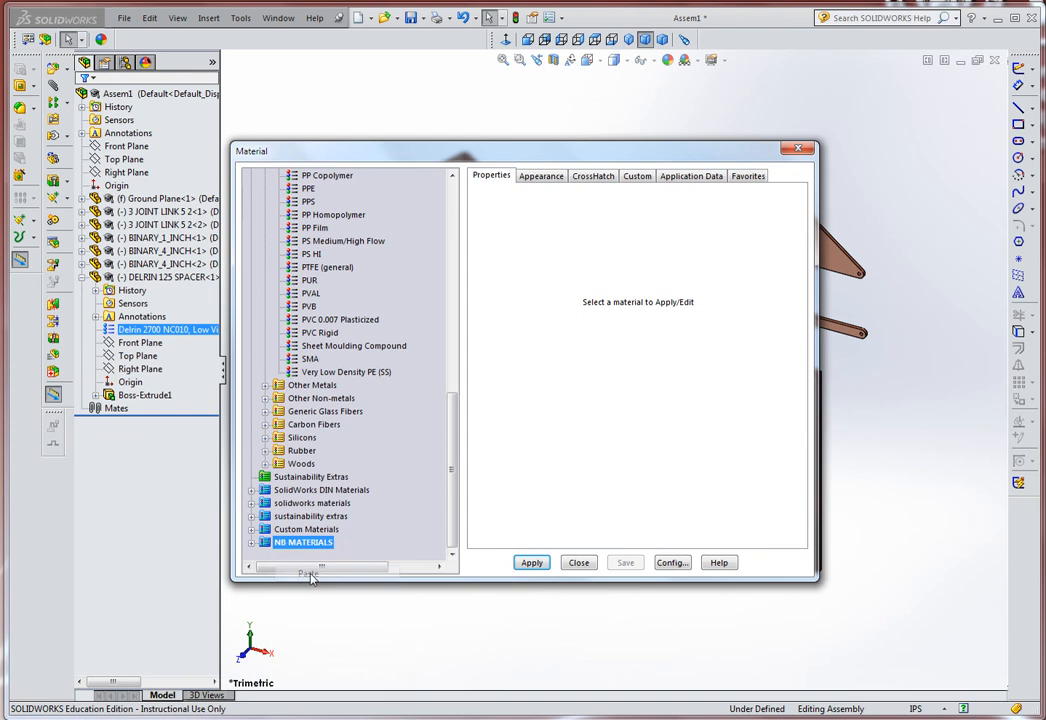
Rename the Delrin 2700 NC010 copy in NB MATERIALS to DELRIN and apply it to the spacer
left_click(267, 544)
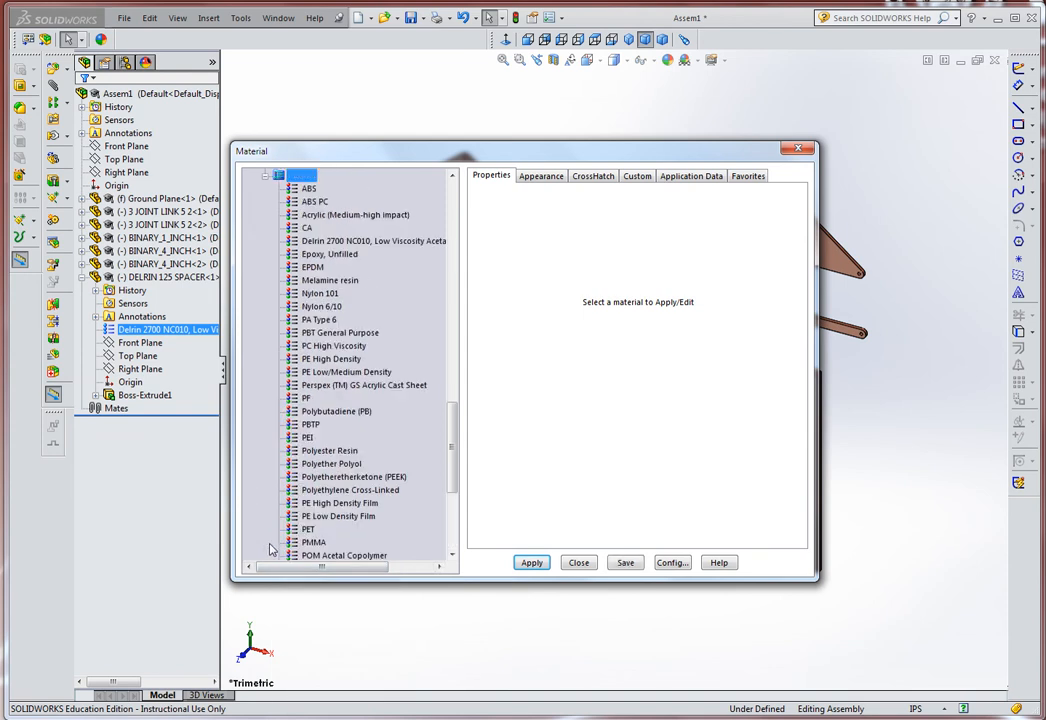
left_click_drag(452, 452, 452, 443)
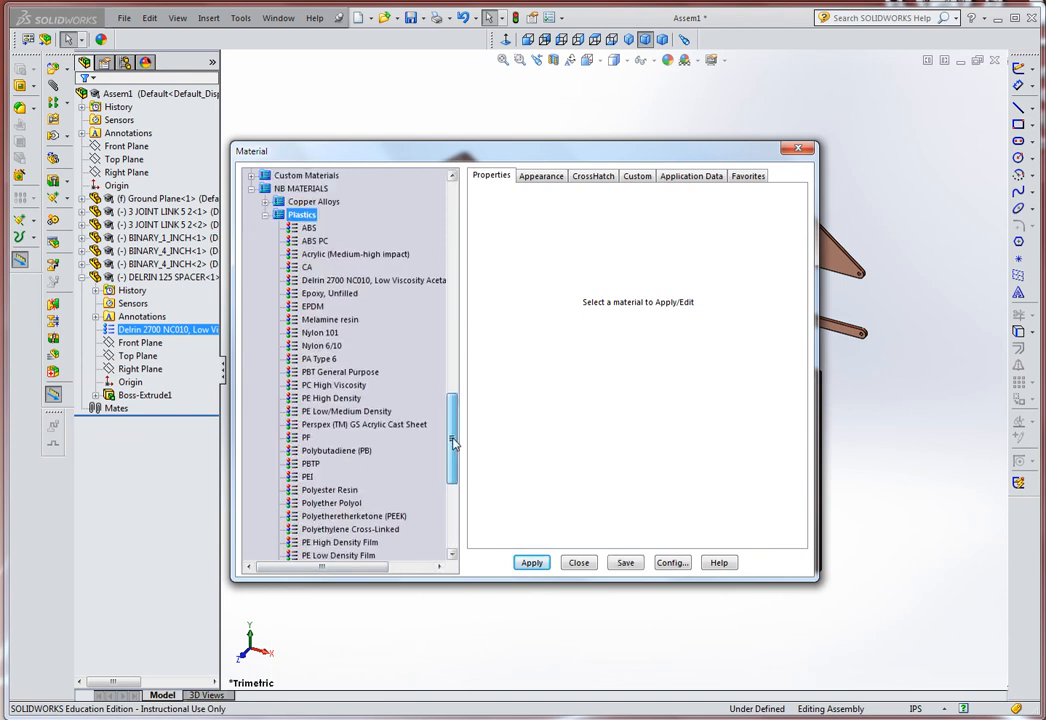
left_click(300, 281)
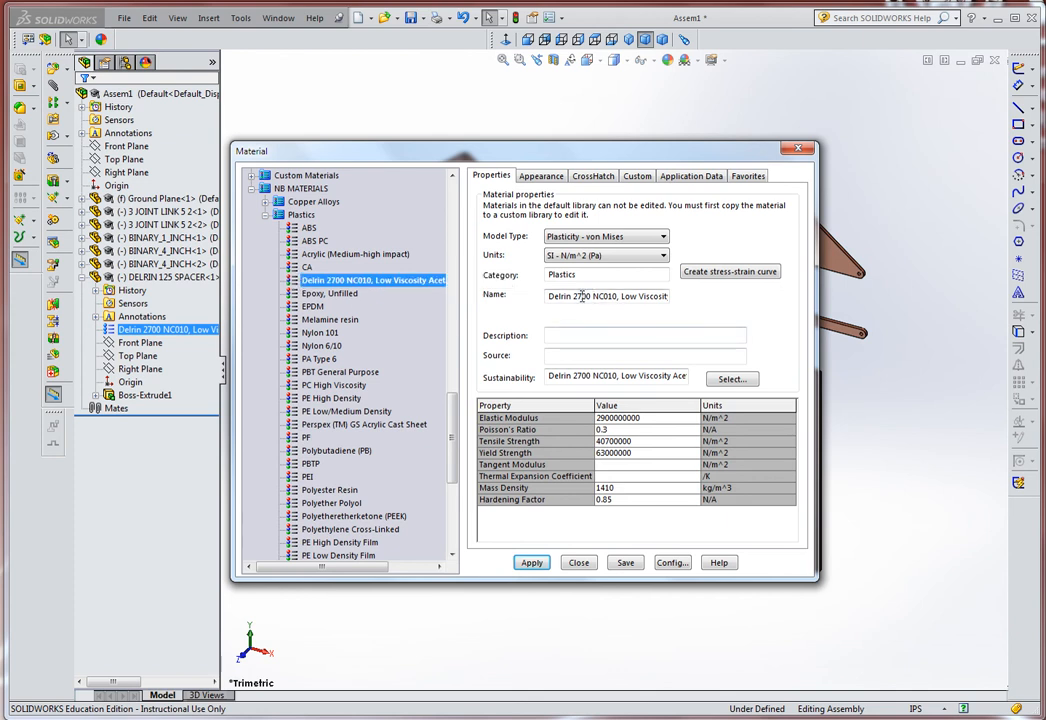
left_click_drag(547, 297, 680, 298)
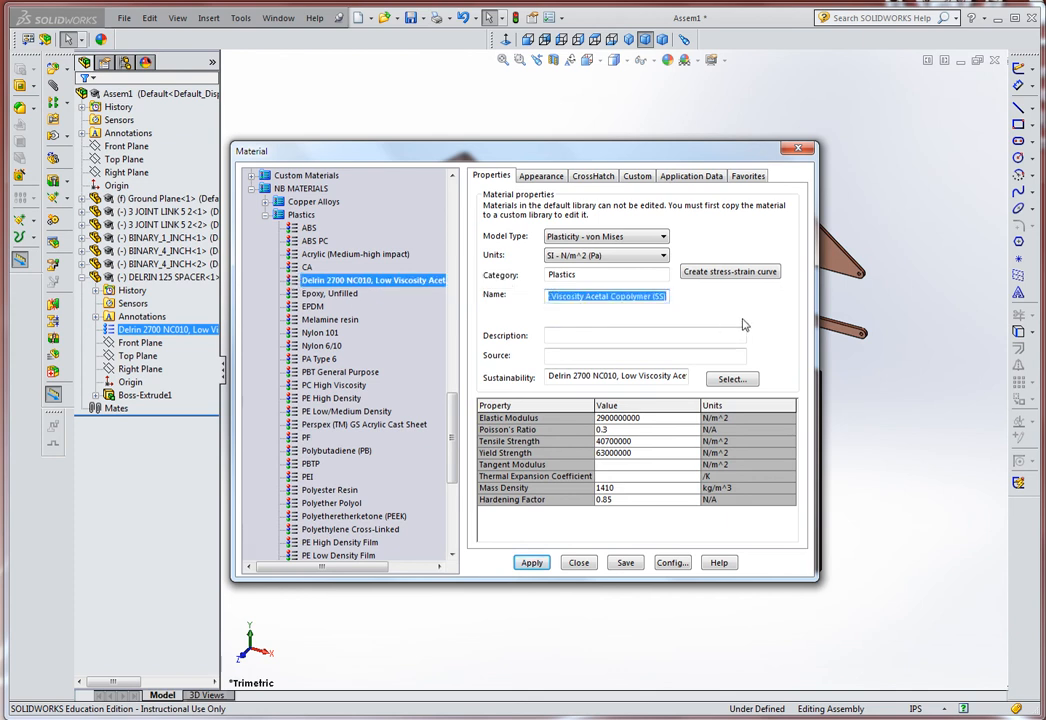
type("DEL")
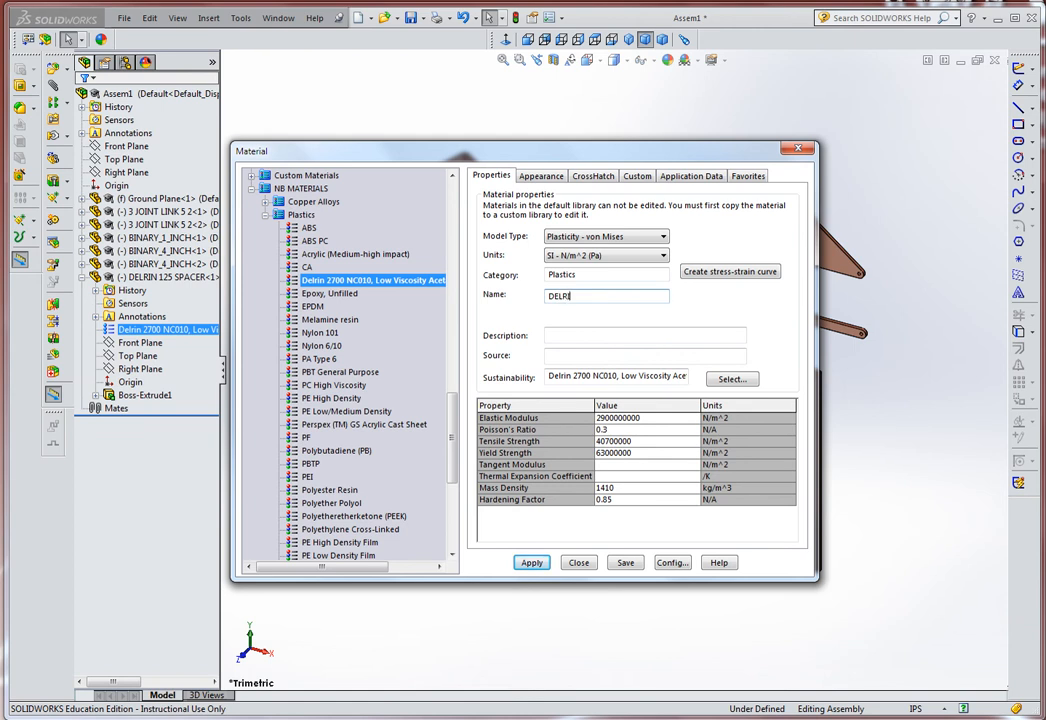
type("RIN")
left_click(578, 563)
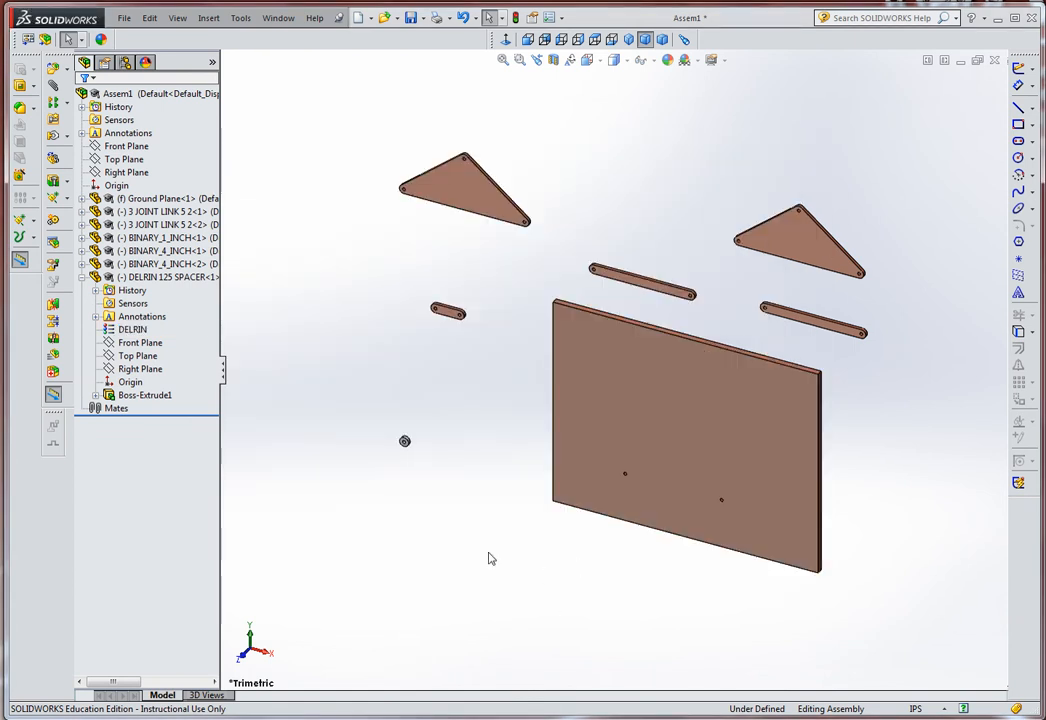
Open the material settings of the first 3 JOINT LINK 5 2 and expand Copper Alloys in the NB MATERIALS library
left_click(470, 188)
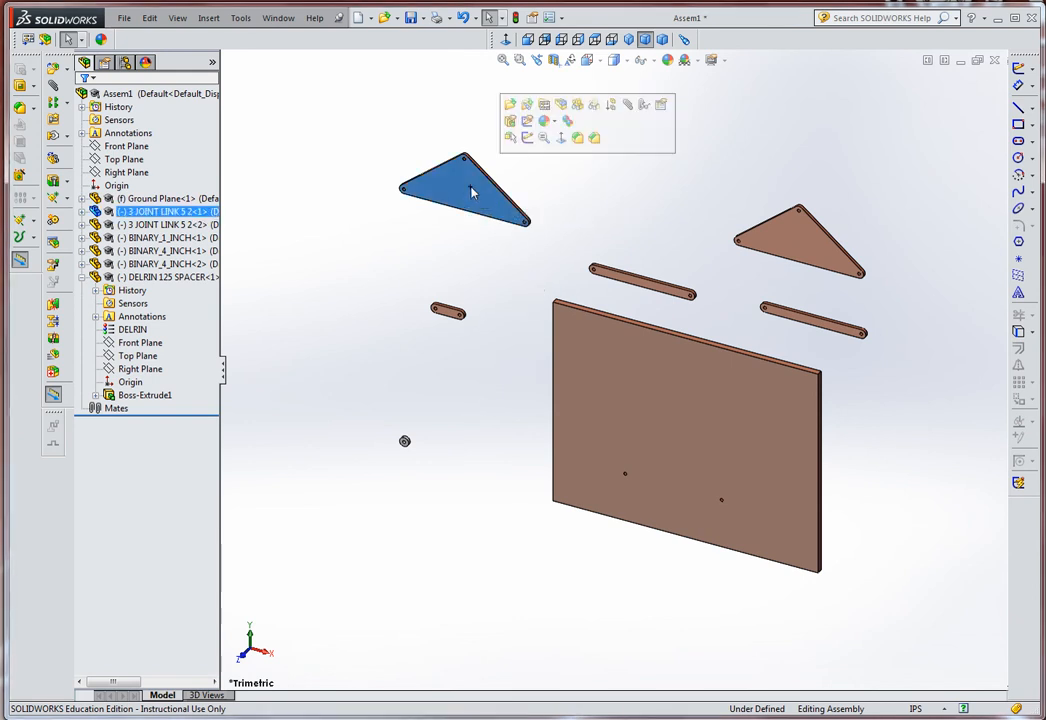
left_click(83, 211)
left_click(122, 265)
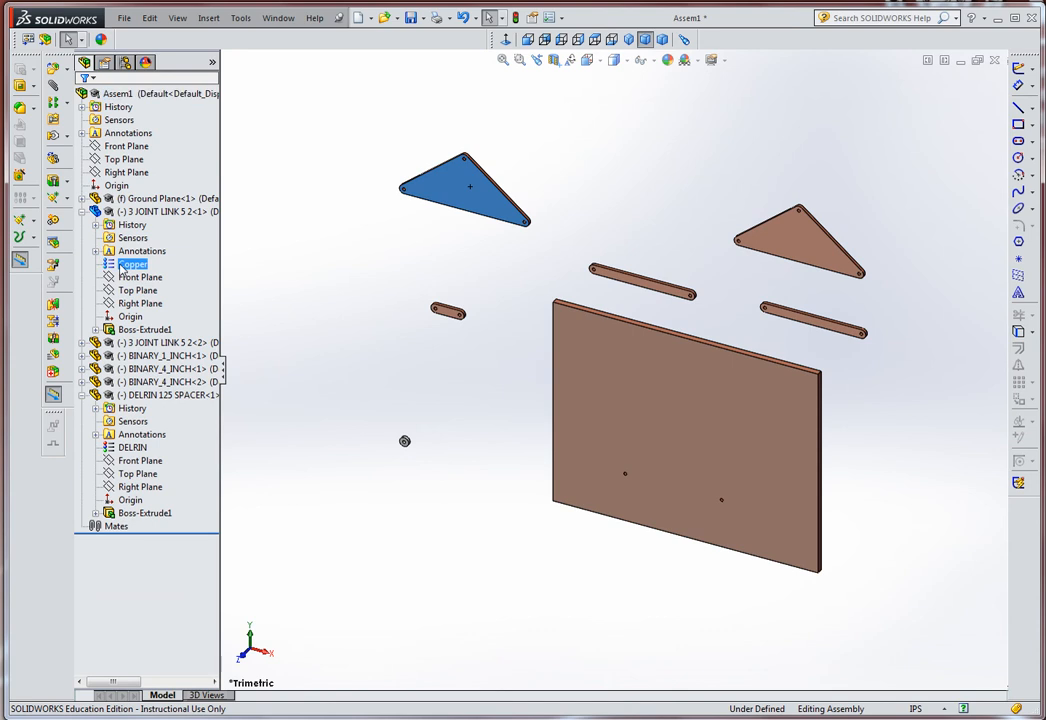
right_click(122, 266)
left_click(165, 272)
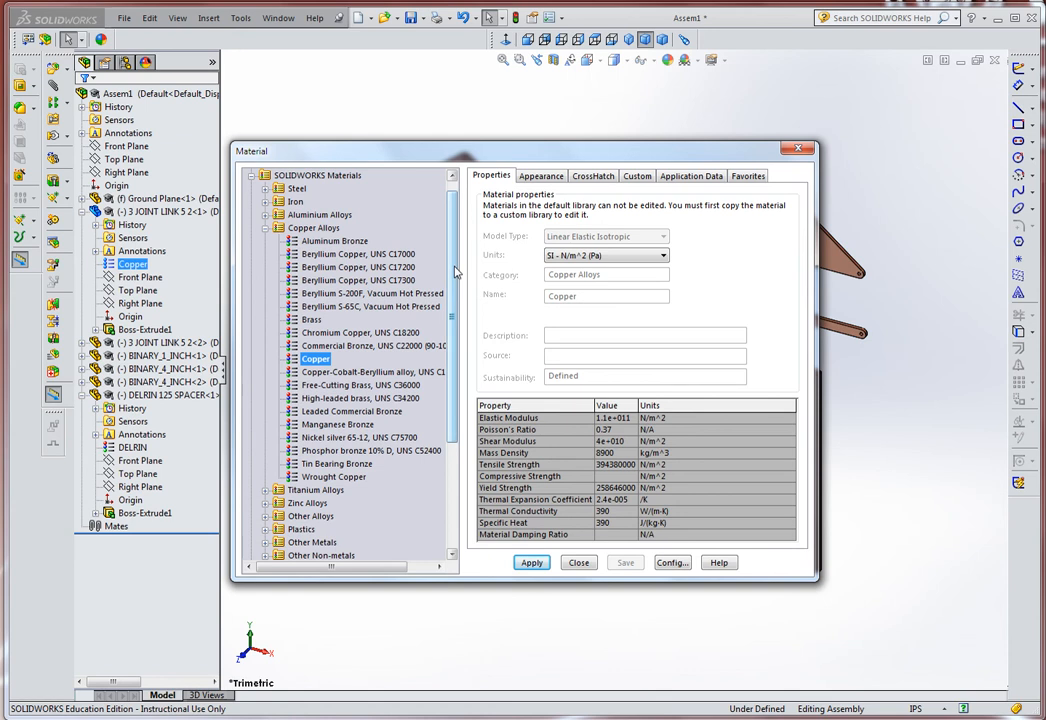
scroll(455, 272, "down", 4)
double_click(254, 541)
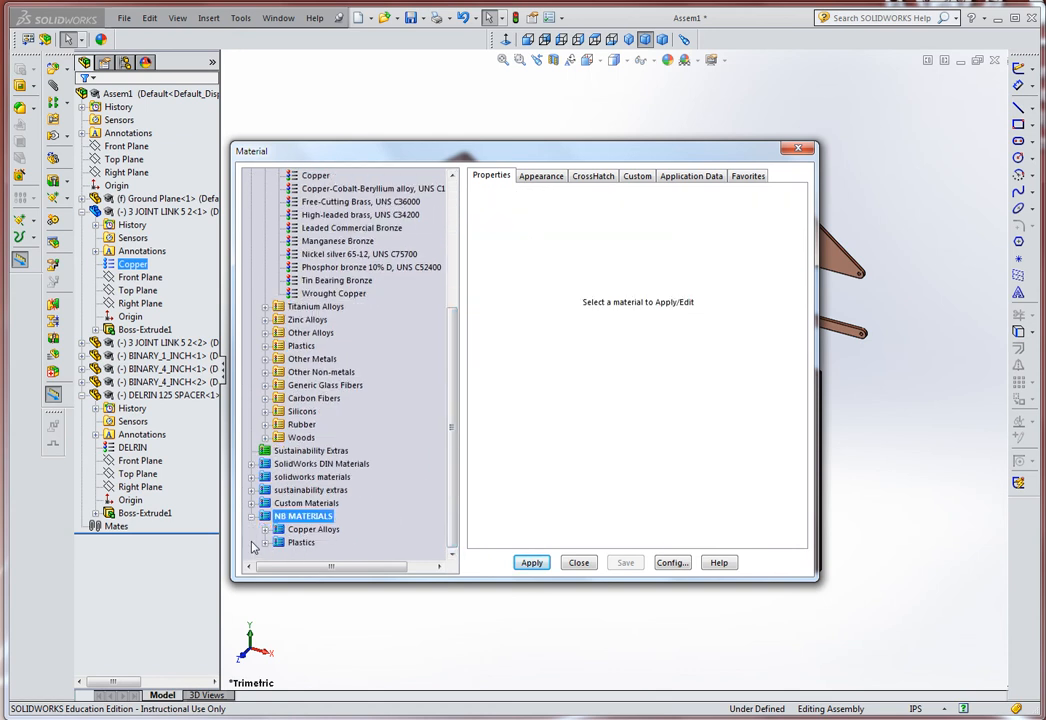
double_click(310, 529)
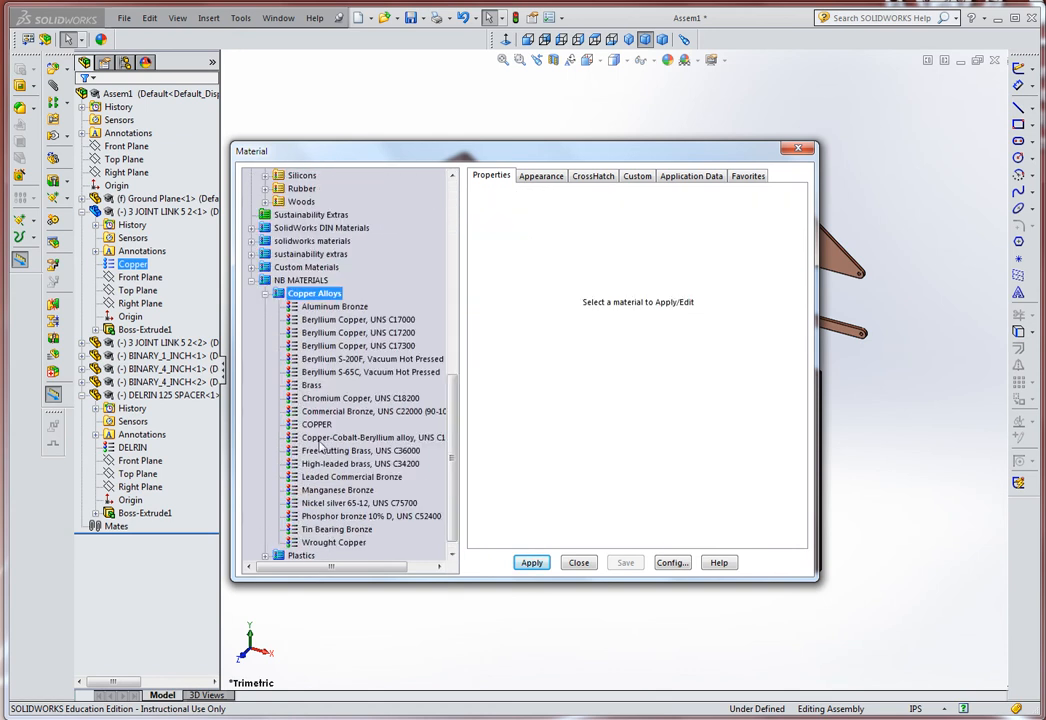
Rename the library's Brass material to BRASS and apply it to the triangular 3 JOINT LINK 5 2 part
left_click(311, 387)
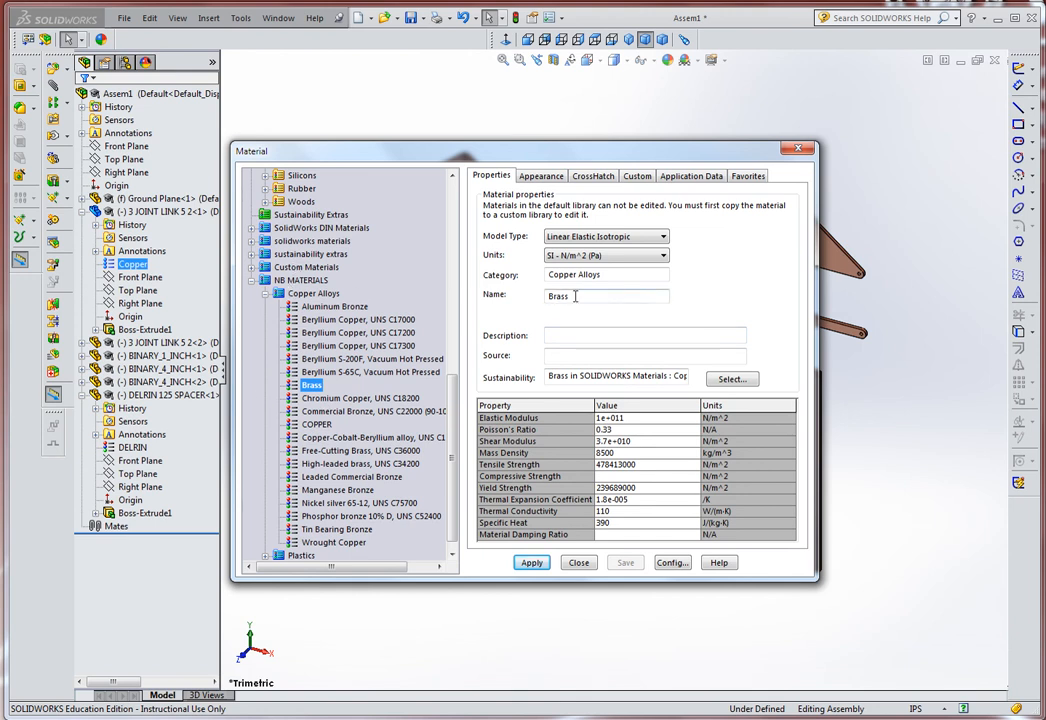
left_click_drag(570, 296, 515, 295)
type("BRASS")
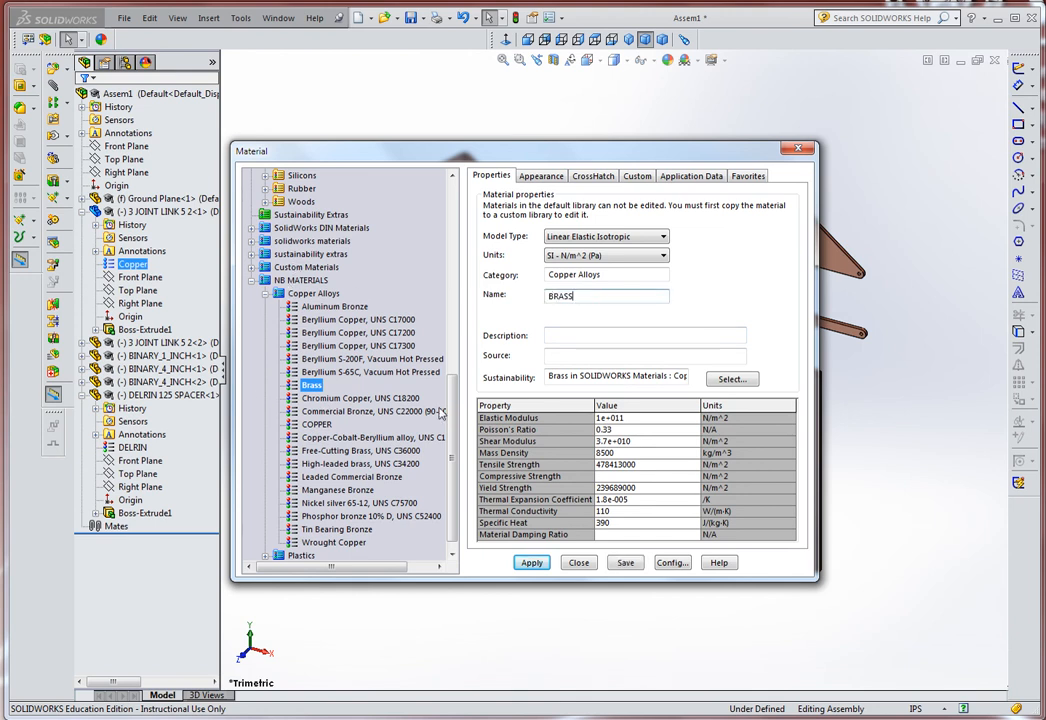
left_click(531, 562)
left_click(579, 562)
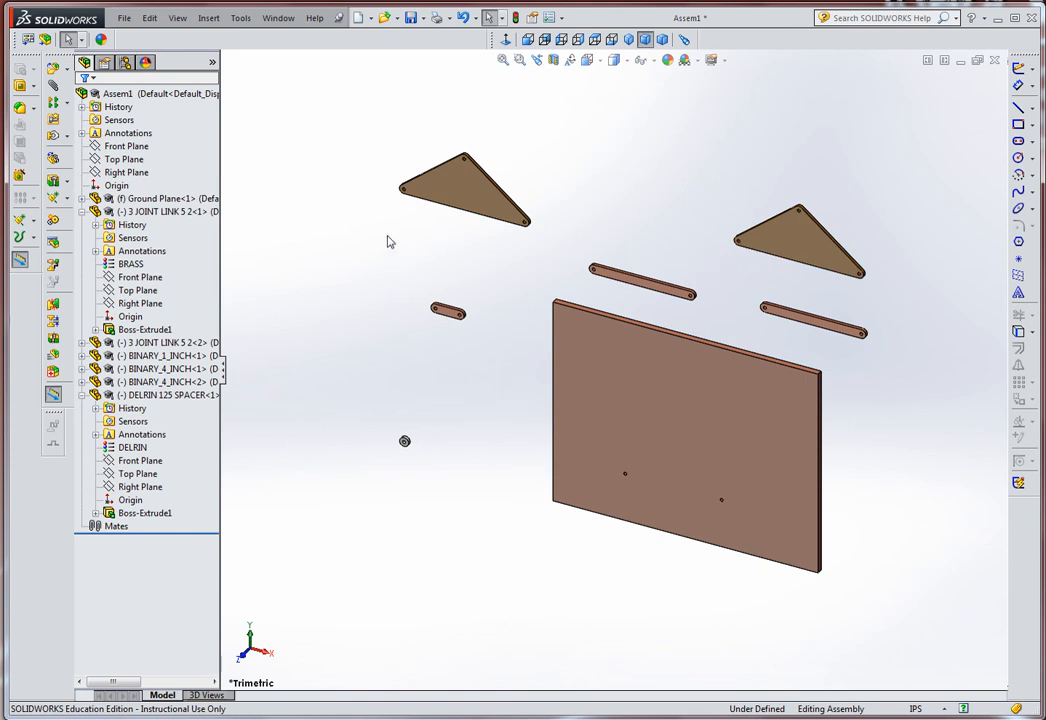
Show the display pane and colour the first BINARY_4_INCH link magenta (RGB 255, 0, 255) at component level
left_click(212, 62)
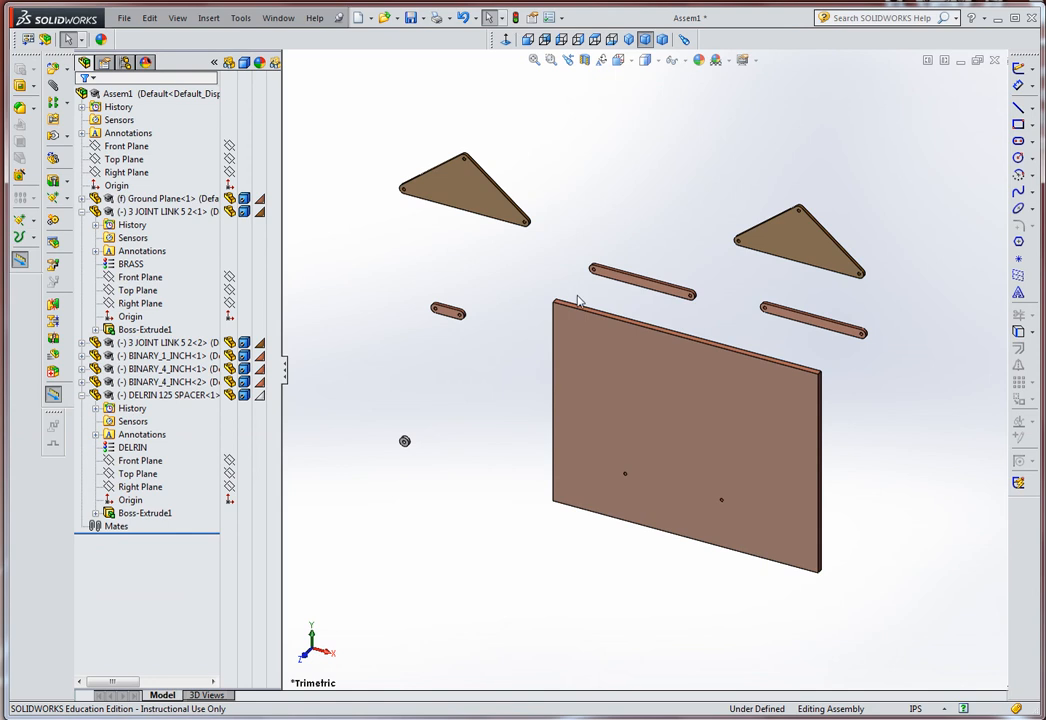
left_click(641, 287)
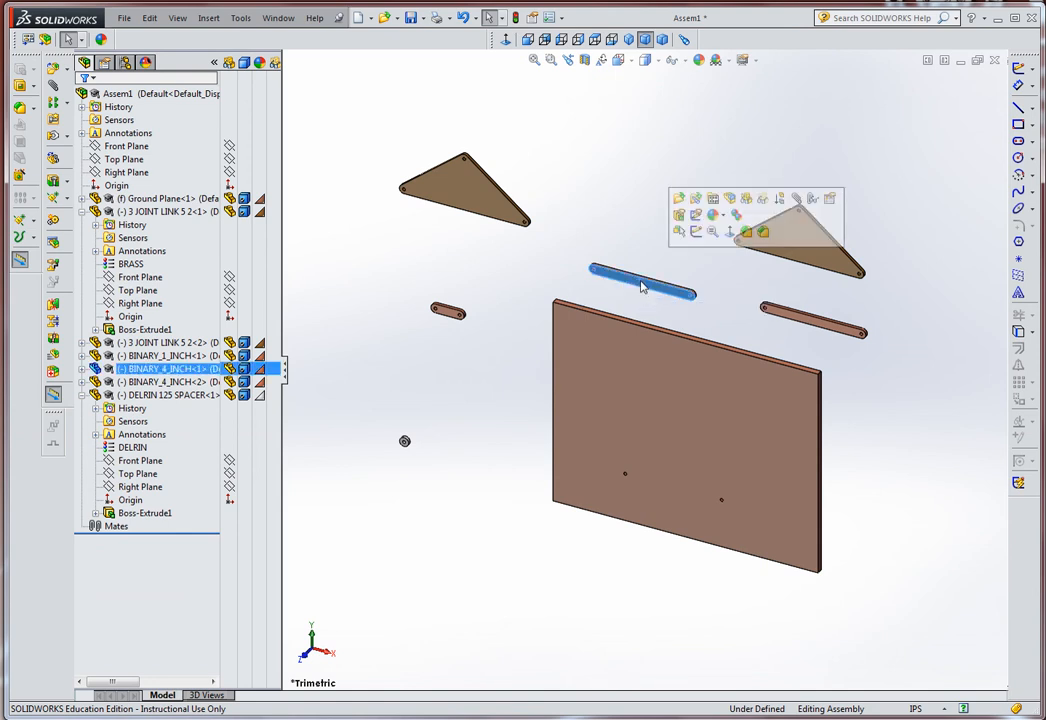
left_click(724, 219)
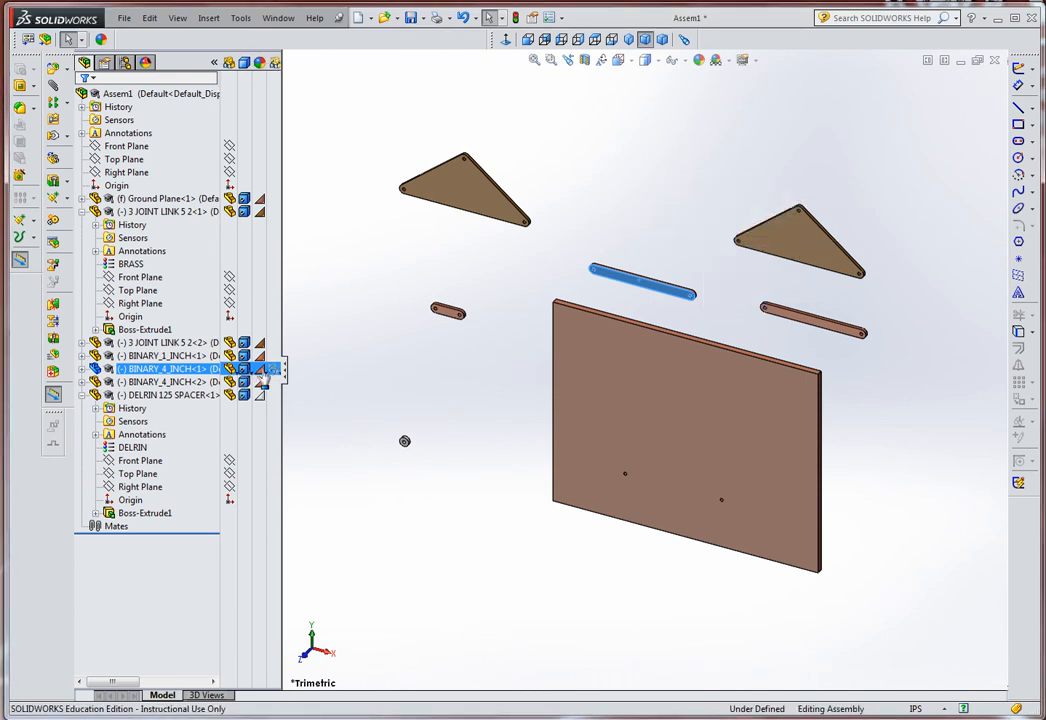
left_click(268, 372)
left_click(285, 378)
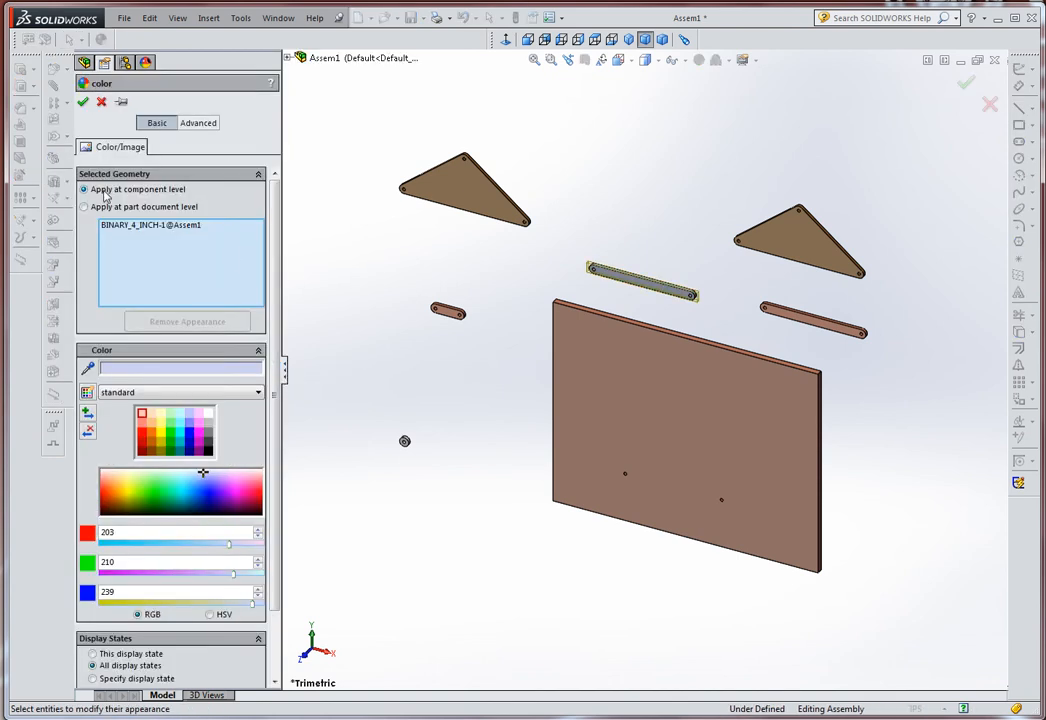
left_click(199, 436)
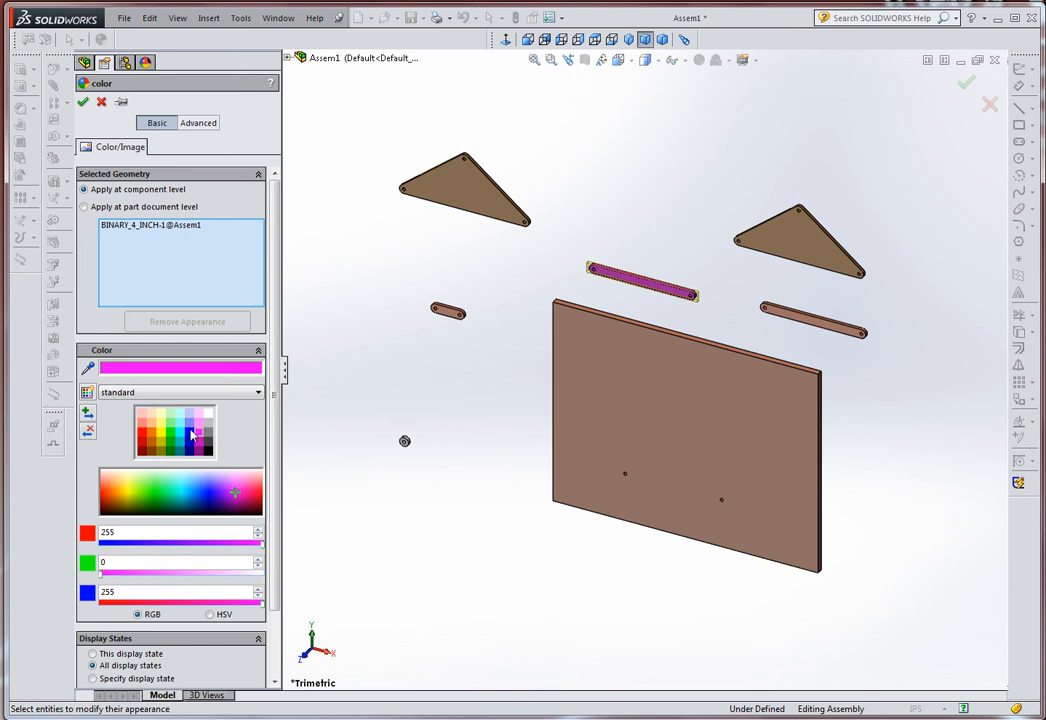
left_click(83, 101)
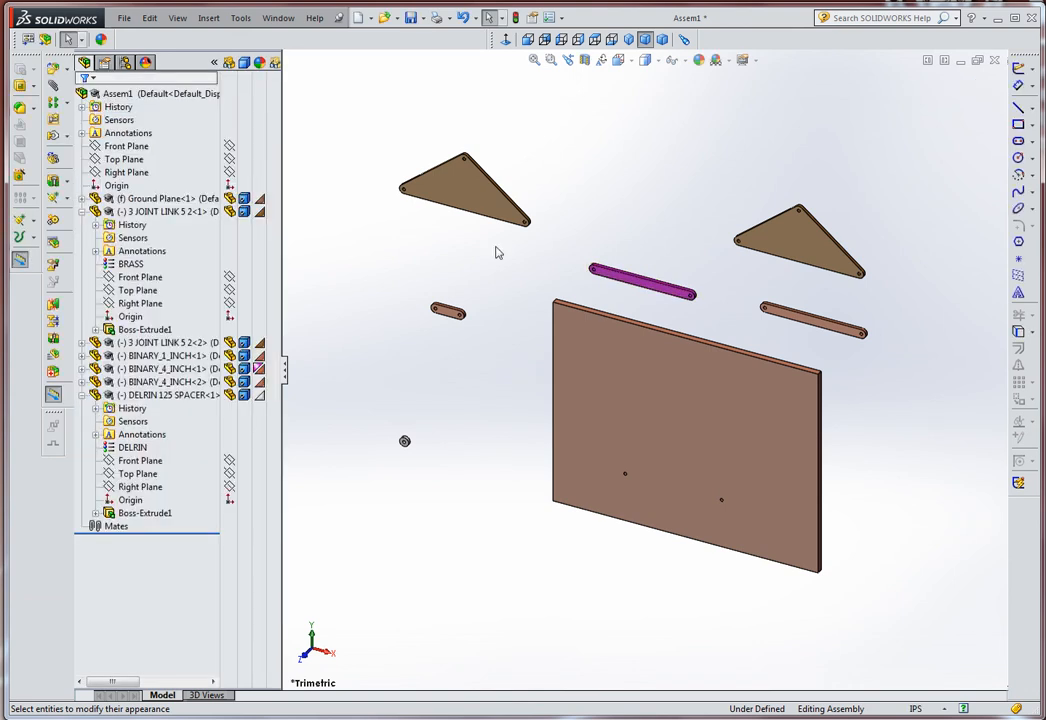
Colour the second BINARY_4_INCH link red (RGB 255, 0, 0) at component level
left_click(797, 320)
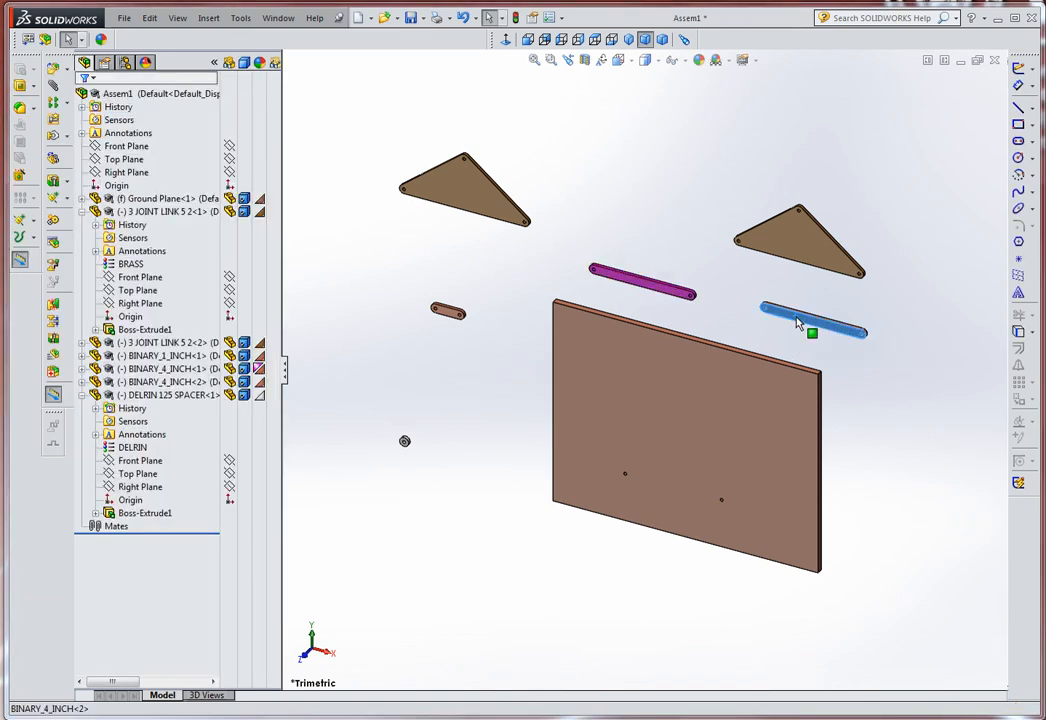
left_click(263, 383)
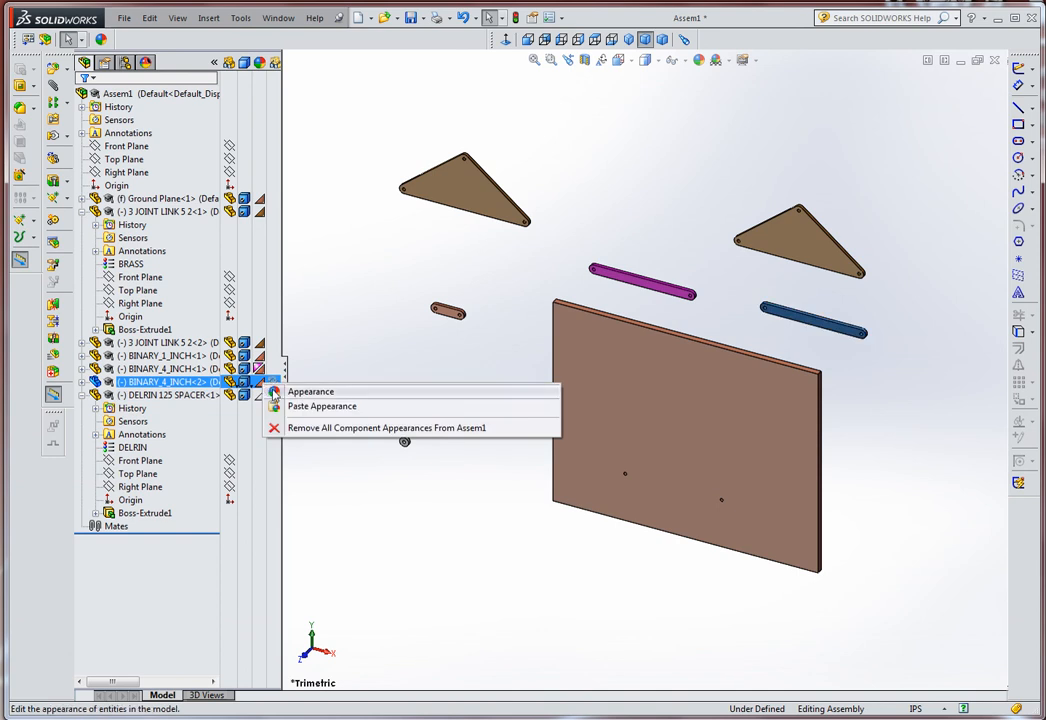
left_click(276, 392)
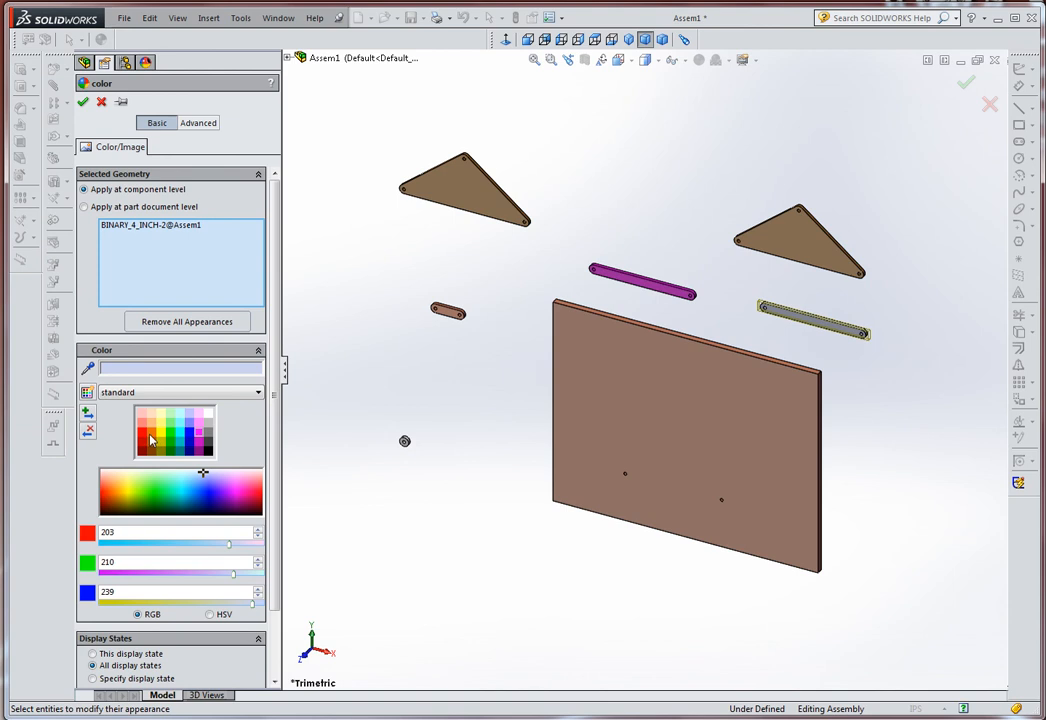
left_click(145, 436)
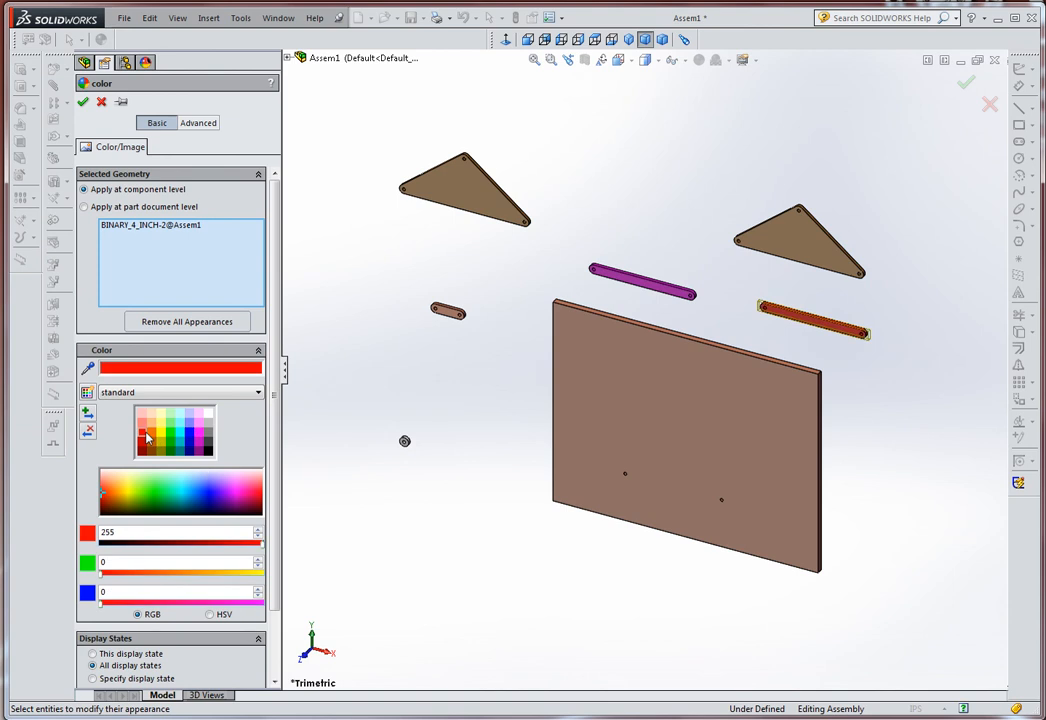
left_click(82, 101)
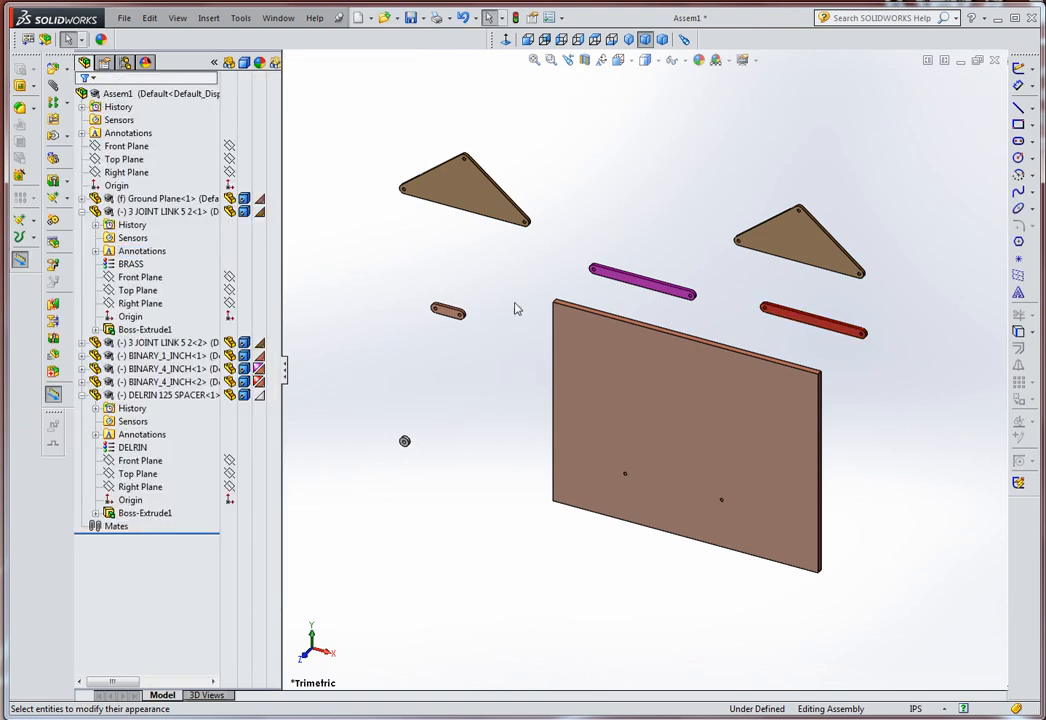
Colour the BINARY_1_INCH link green (RGB 0, 255, 0) at component level
left_click(447, 316)
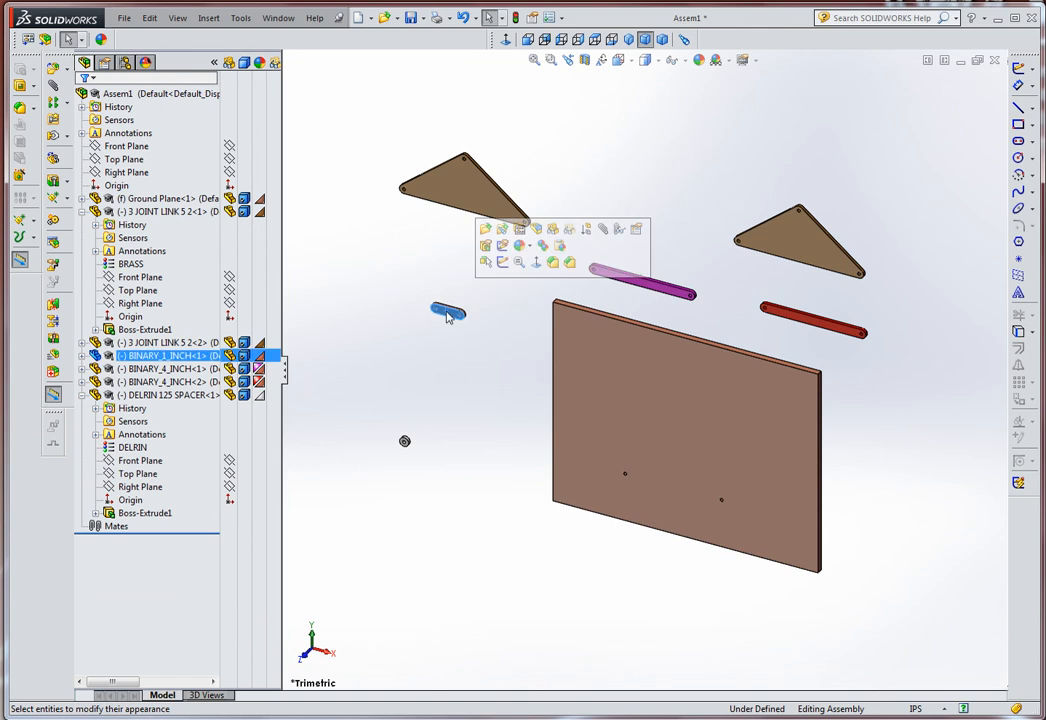
left_click(265, 360)
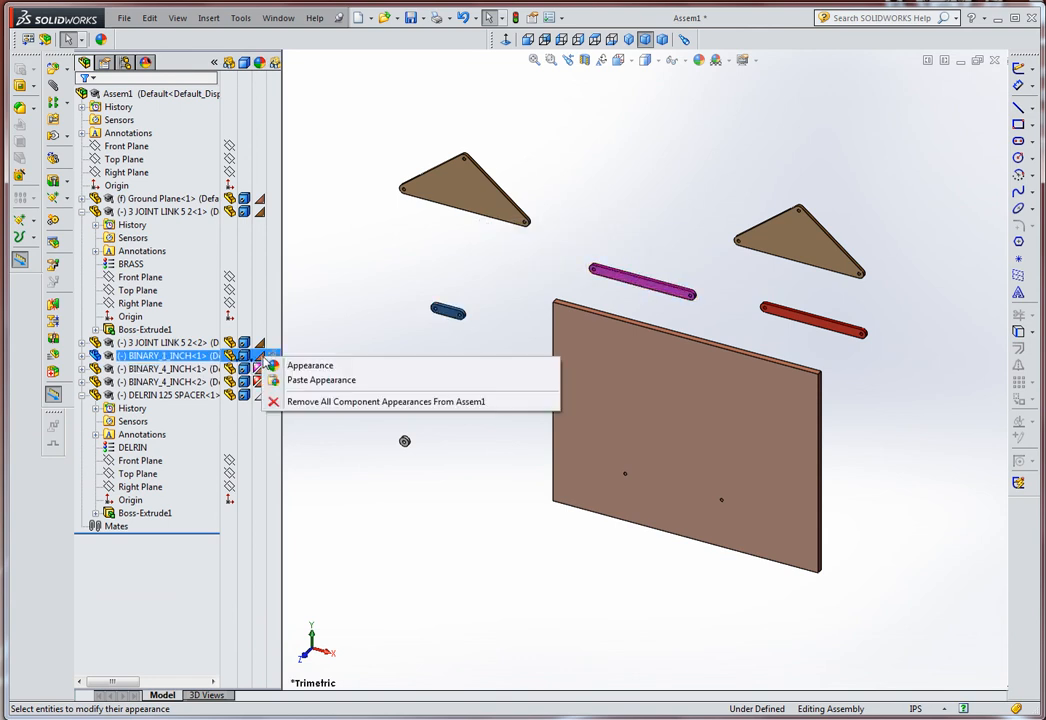
left_click(278, 365)
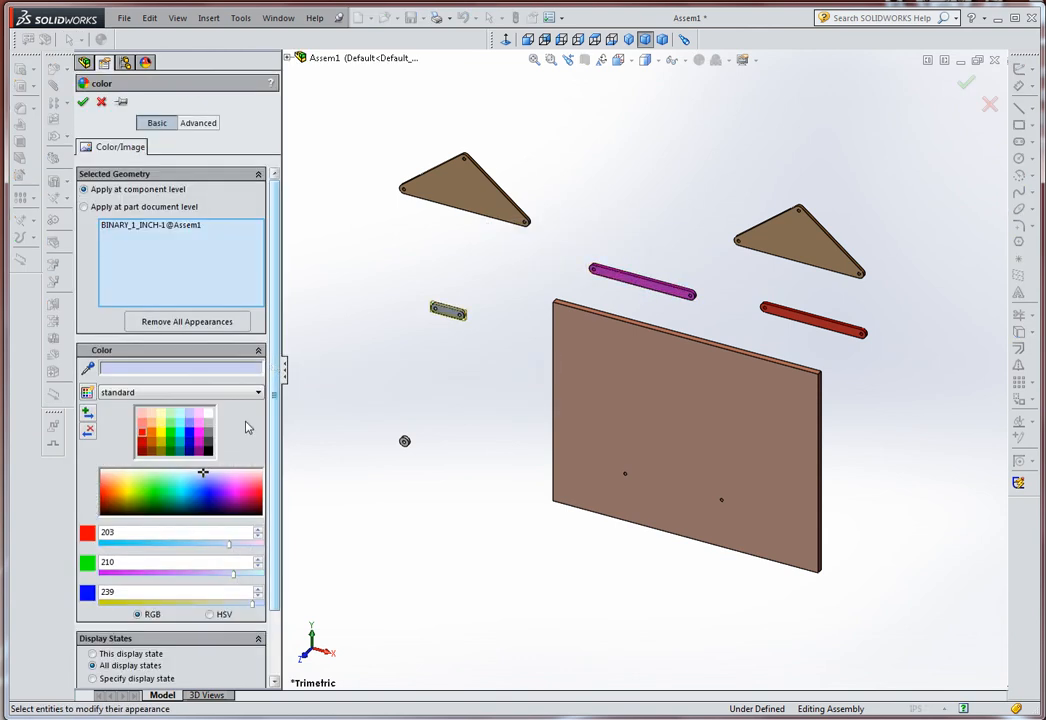
left_click(175, 443)
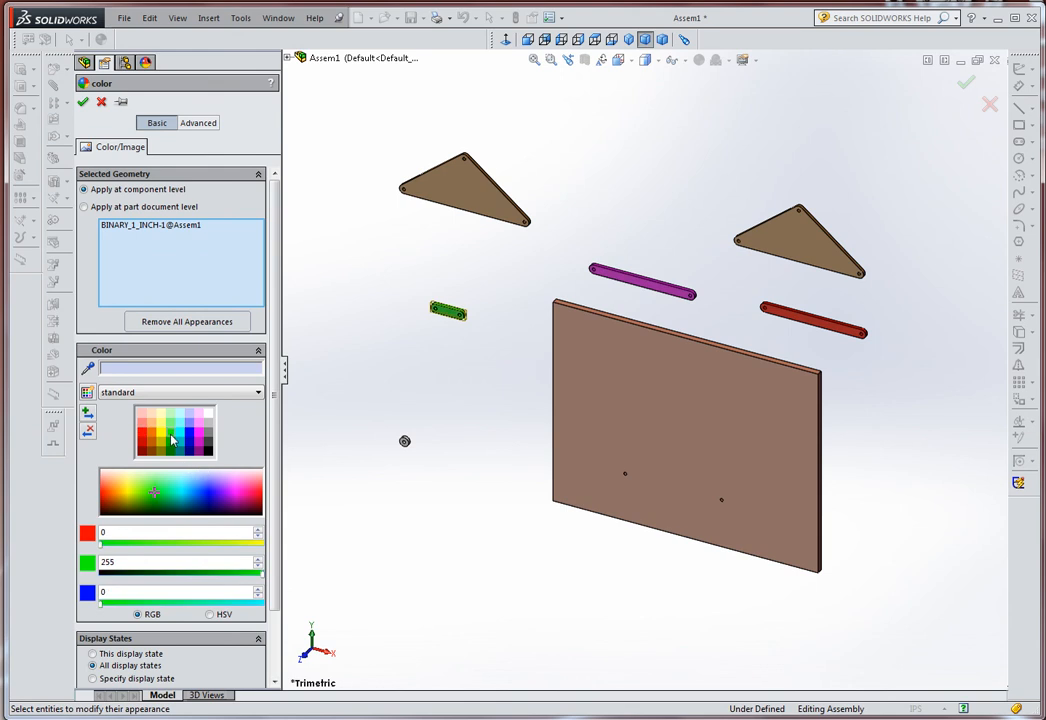
left_click(84, 104)
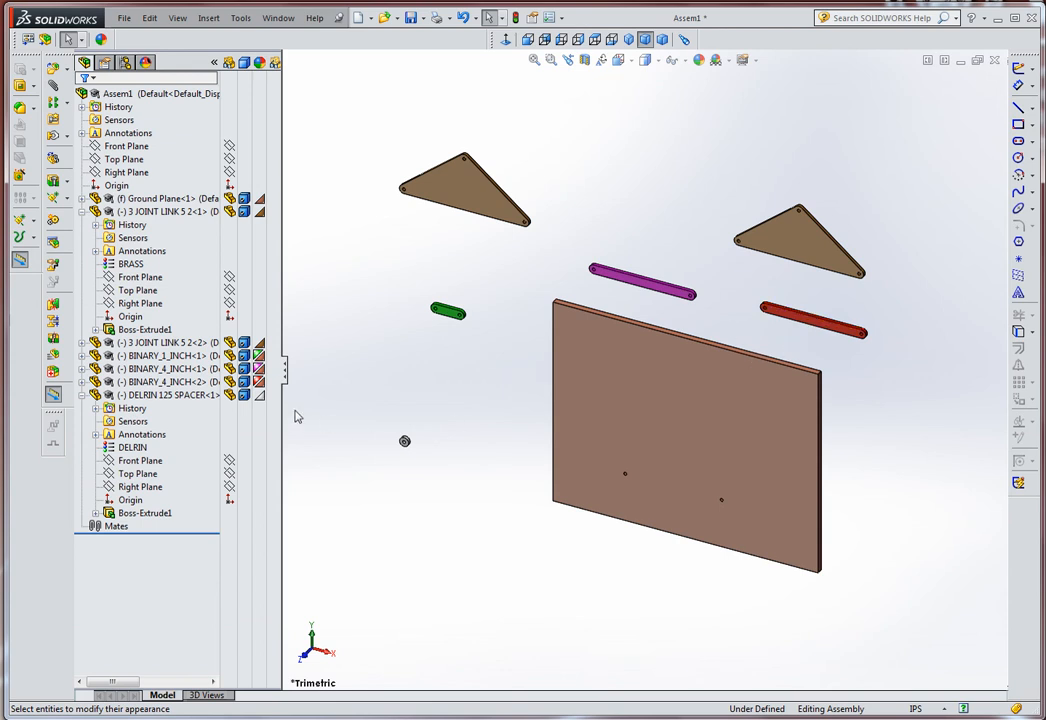
Hide the display pane and collapse the first 3 JOINT LINK 5 2 and the DELRIN 125 SPACER in the feature tree
mouse_move(259, 383)
left_click(214, 64)
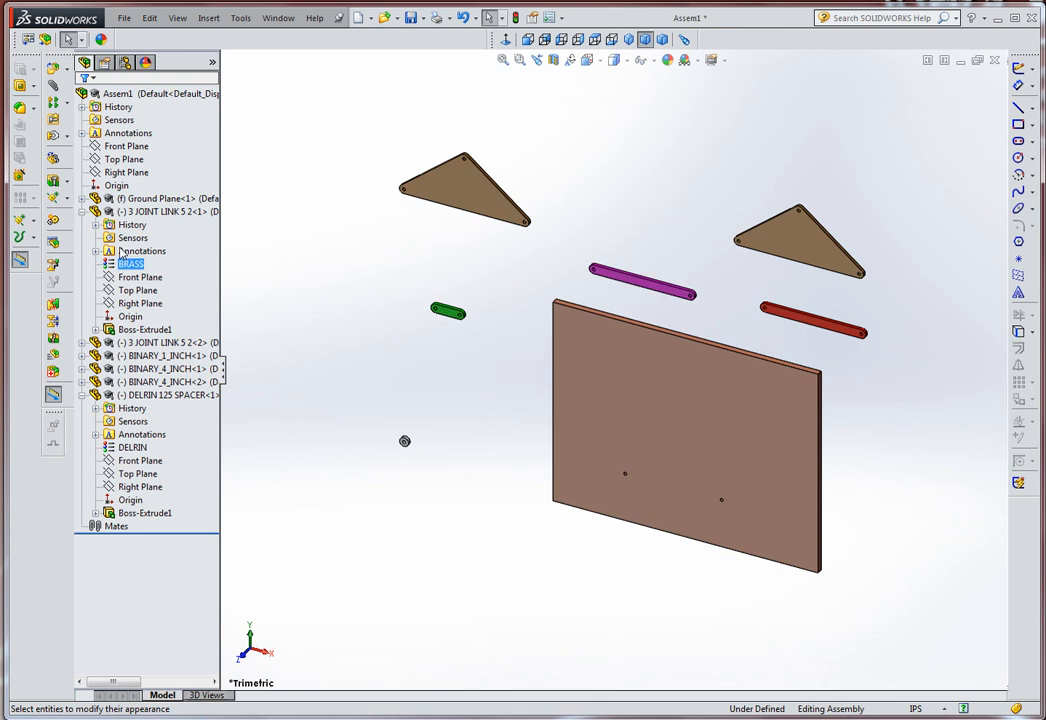
left_click(83, 212)
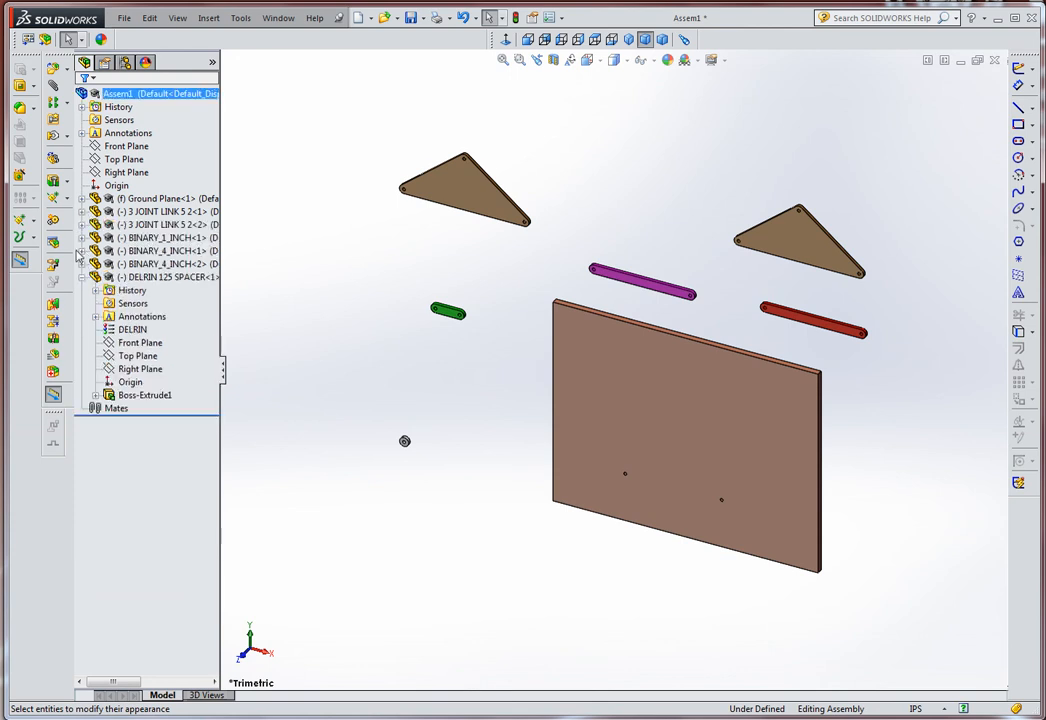
left_click(84, 279)
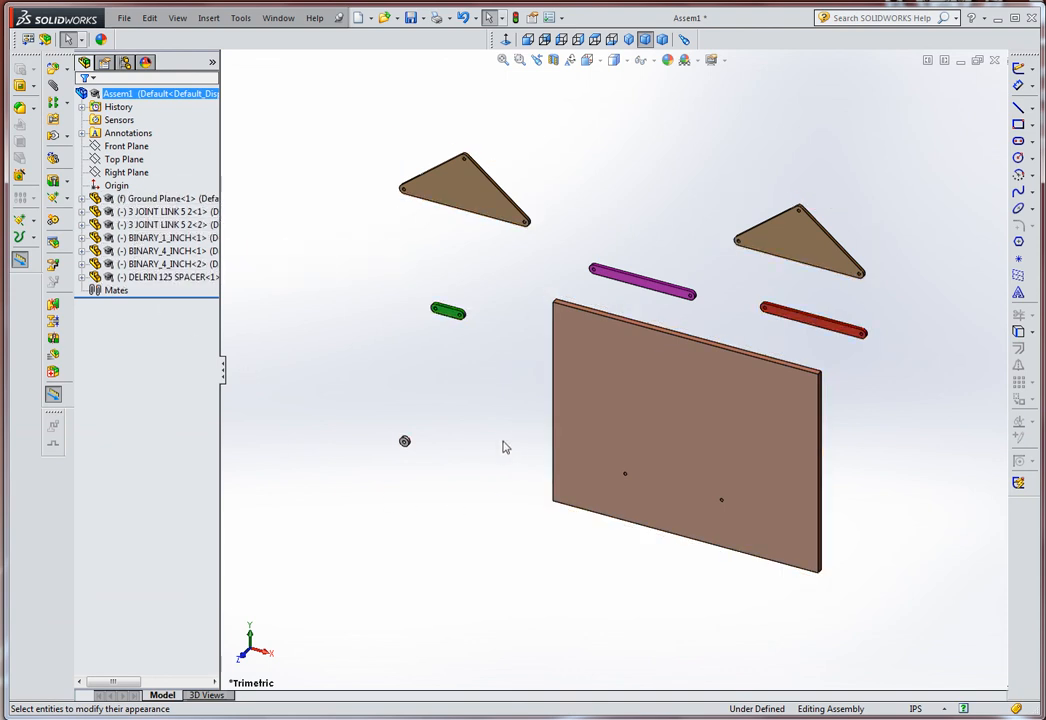
Move the triangular link above the green link slightly up and right, and select the Ground Plane's lower-left front corner vertex
left_click_drag(465, 201, 486, 180)
left_click(642, 391)
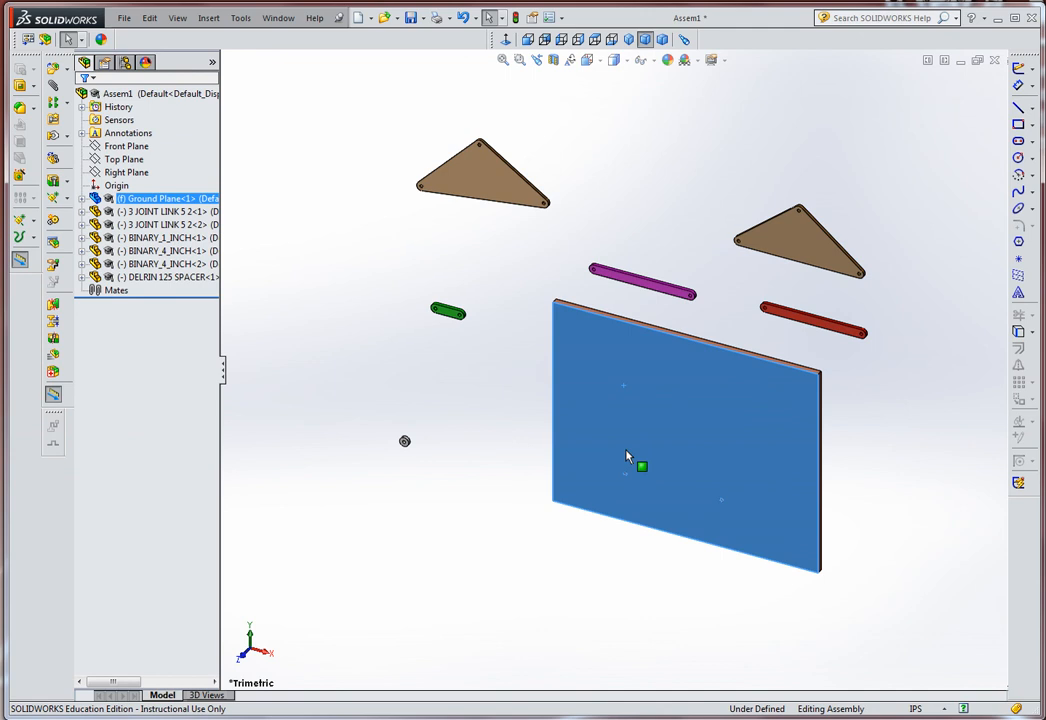
left_click(520, 556)
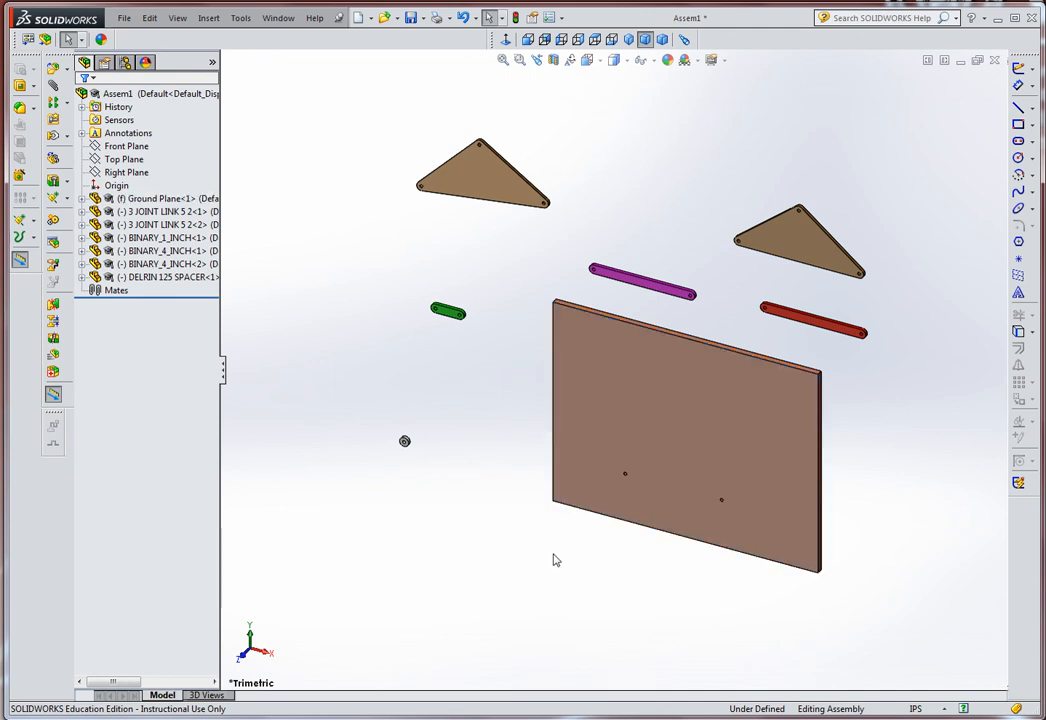
left_click(554, 502)
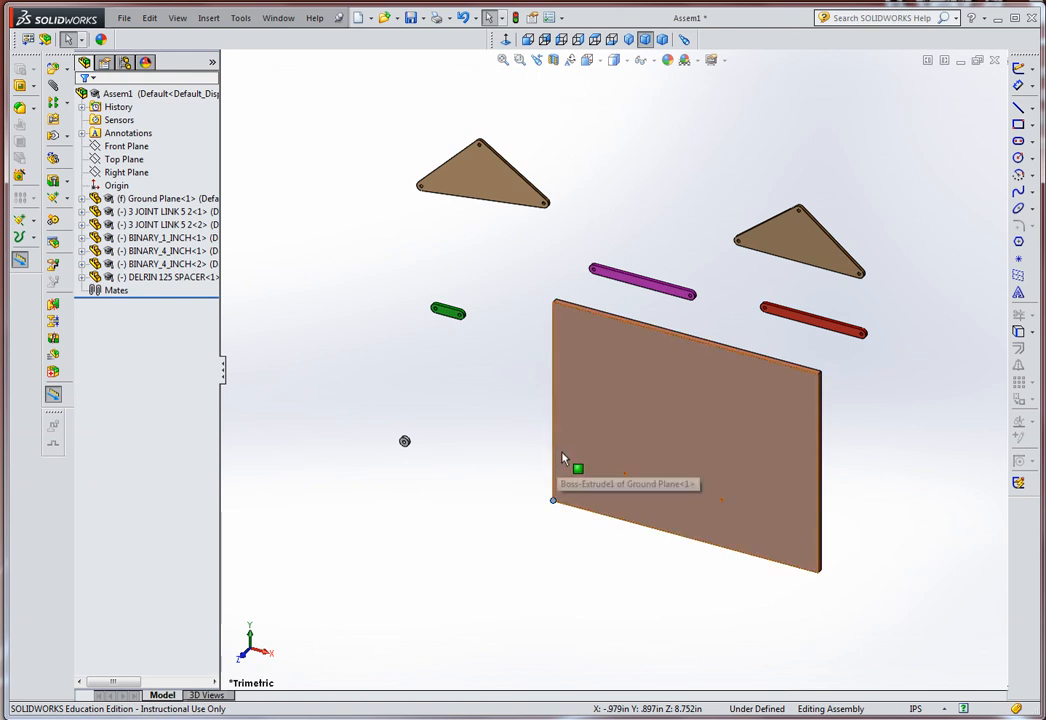
left_click(554, 501)
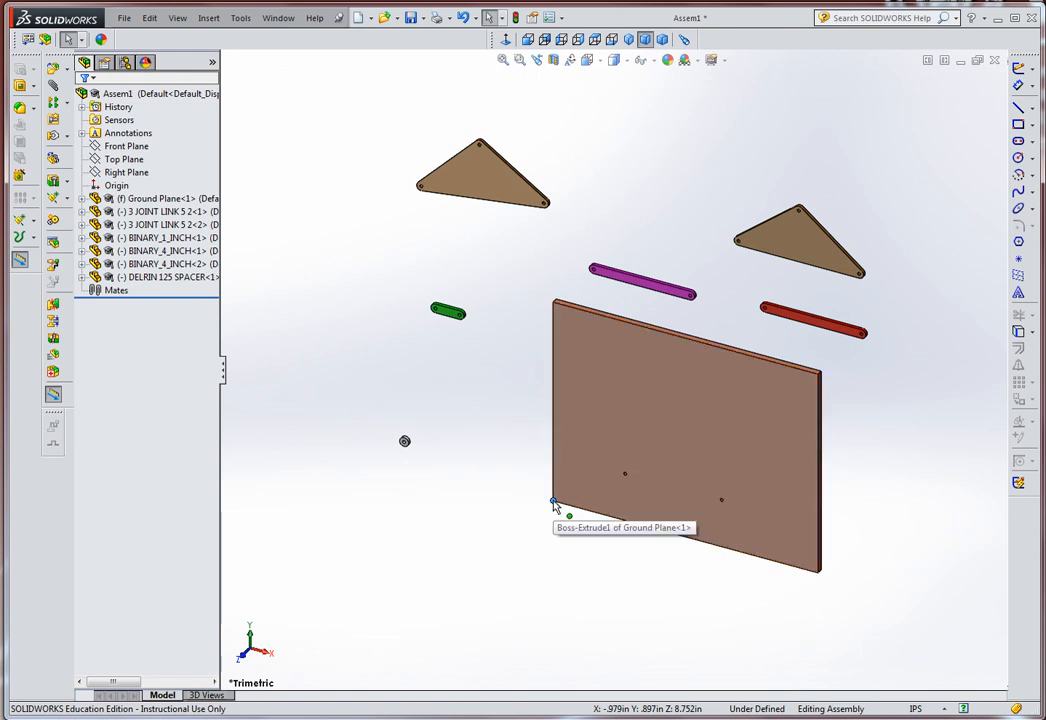